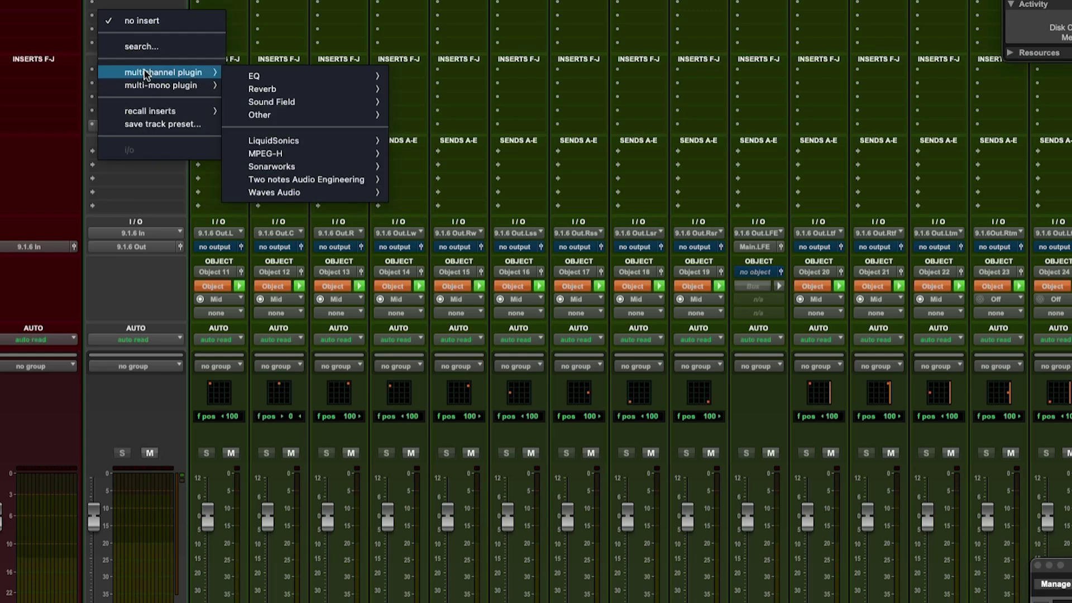
# - Insert Immersive Wrapper (9.1.6) on the track and load SSLComp(sc) into it after searching 'SSL'
pyautogui.moveTo(293, 197)
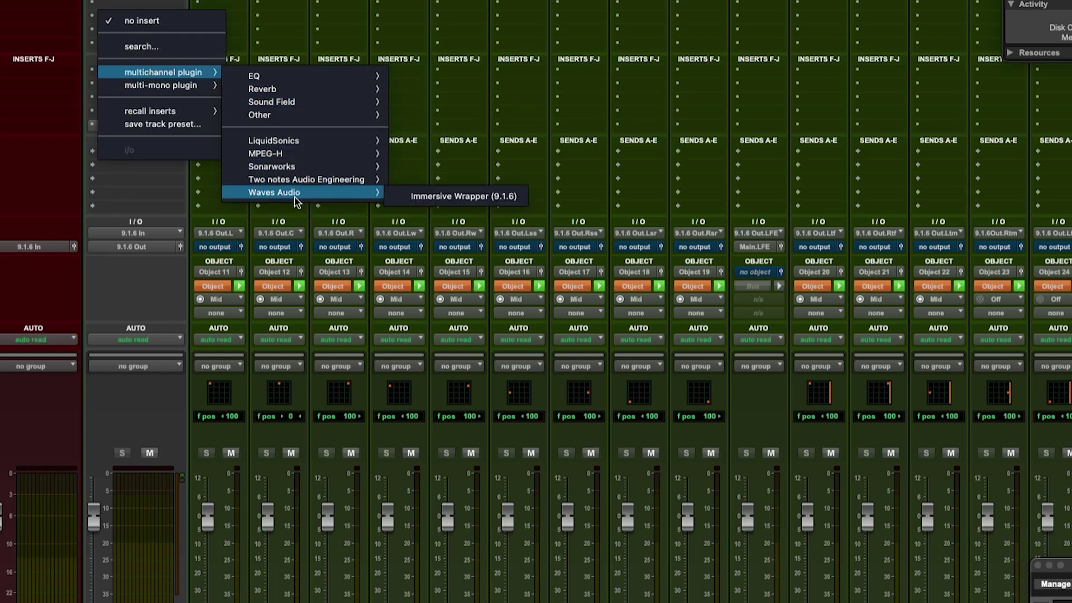
pyautogui.click(422, 197)
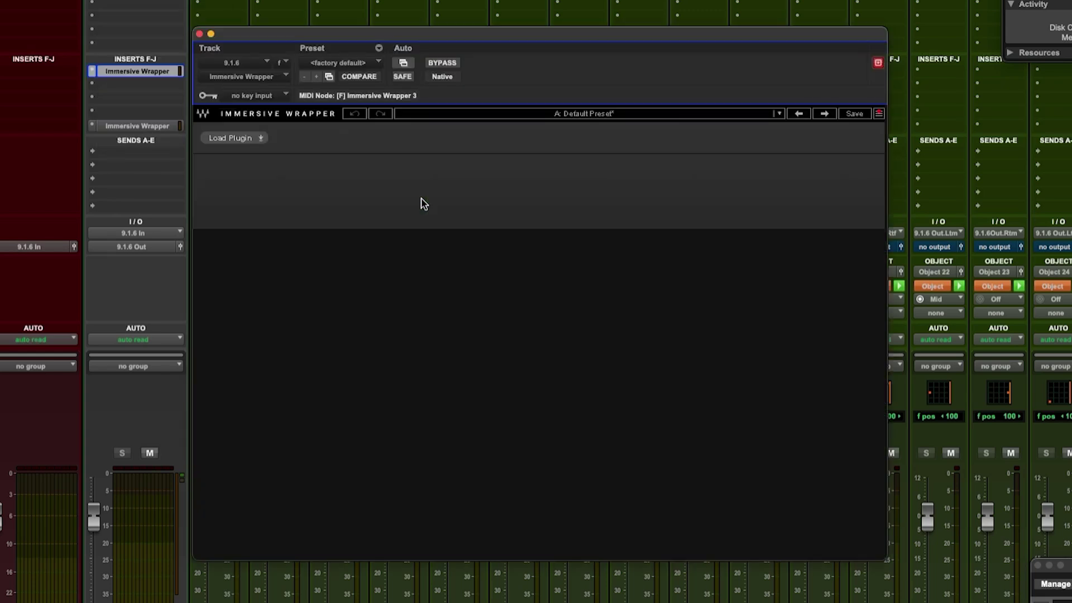
pyautogui.click(256, 140)
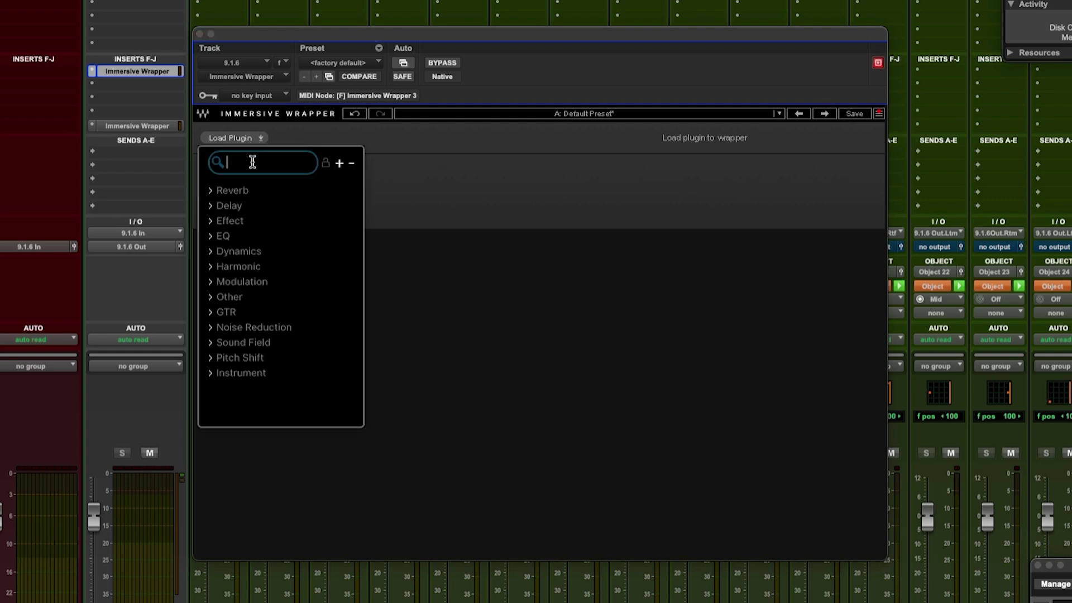
pyautogui.write('SSL')
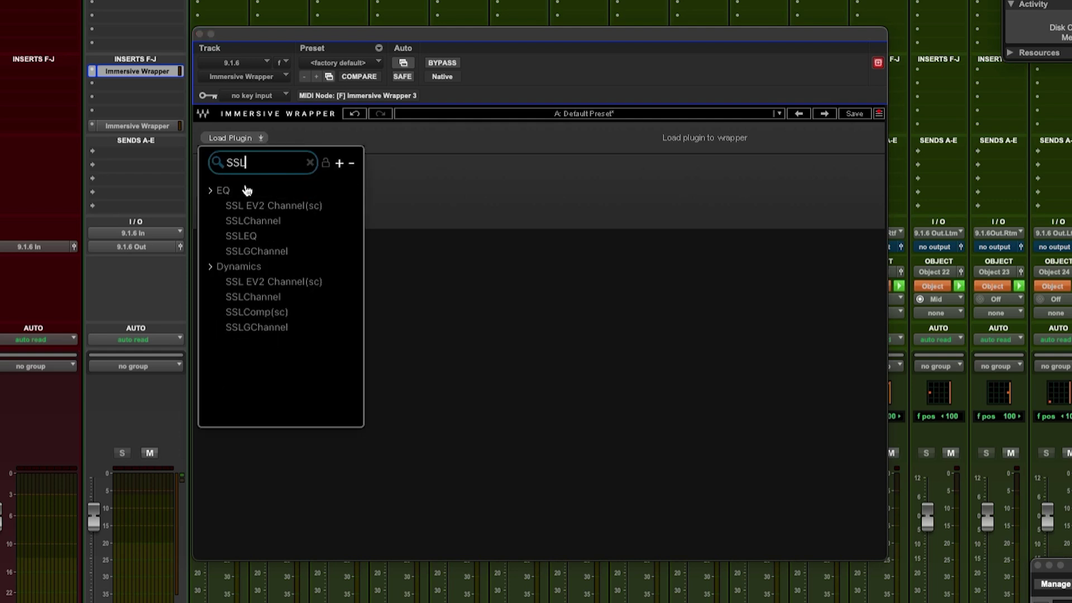
pyautogui.click(264, 314)
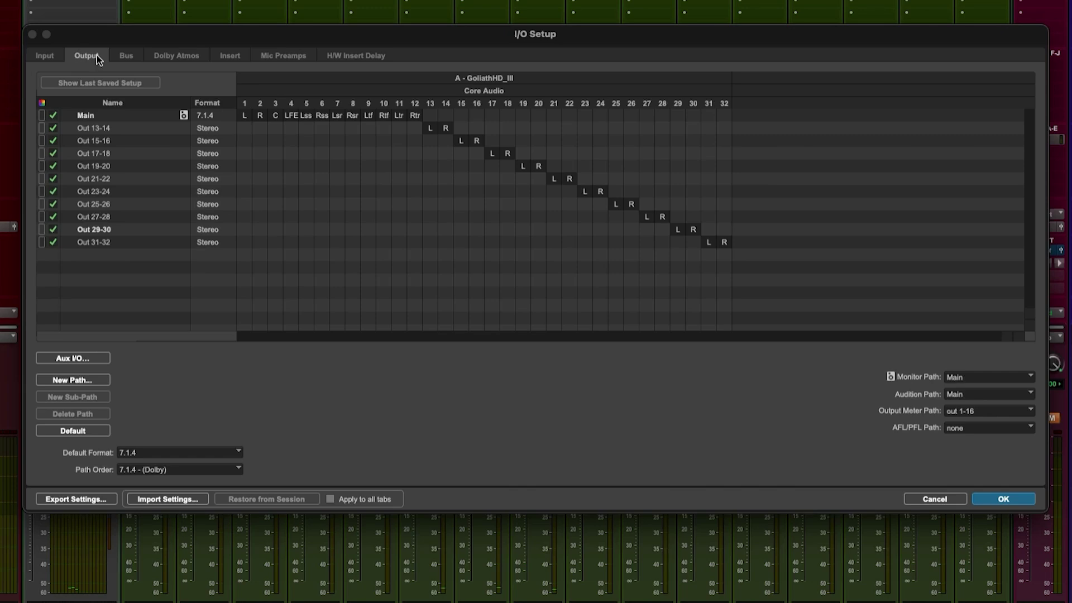
# - Review the Bus and Dolby Atmos object routing lists in I/O Setup
pyautogui.click(133, 58)
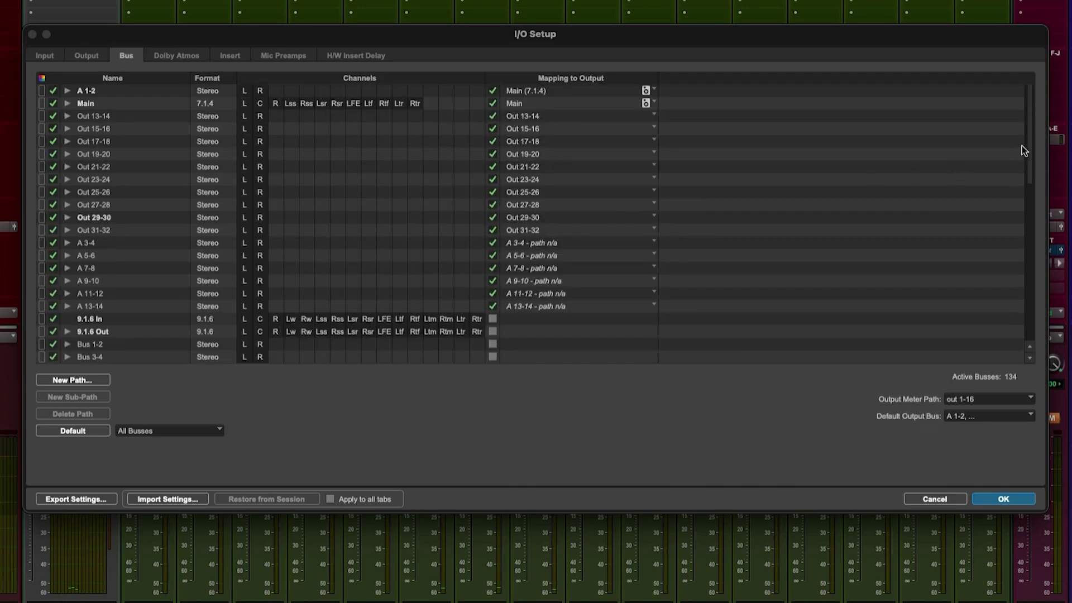
pyautogui.moveTo(1031, 135); pyautogui.dragTo(1014, 293)
pyautogui.click(169, 58)
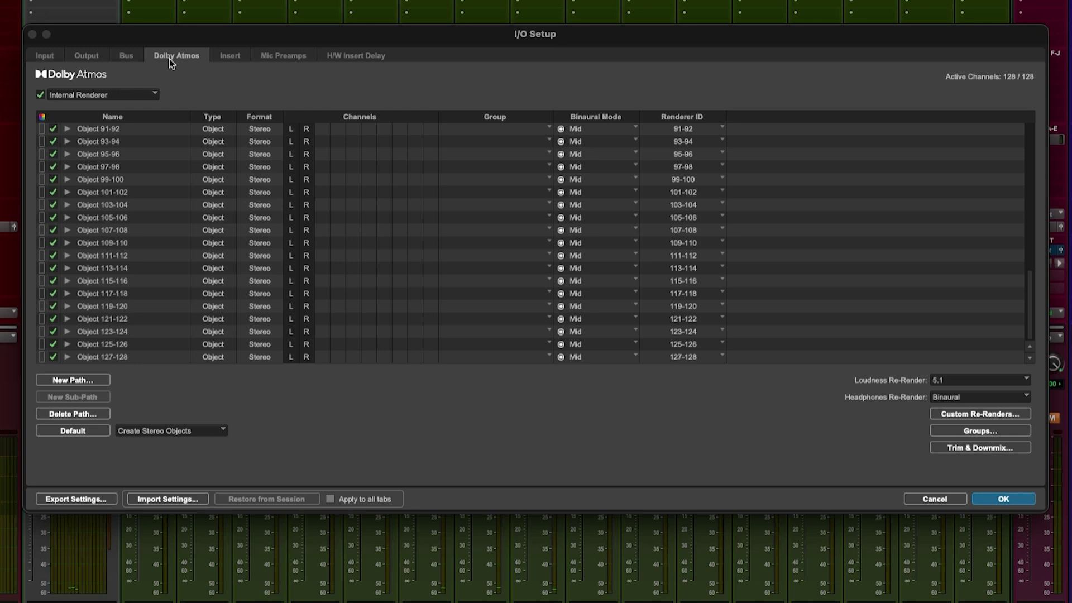
pyautogui.moveTo(1031, 331); pyautogui.dragTo(1033, 195)
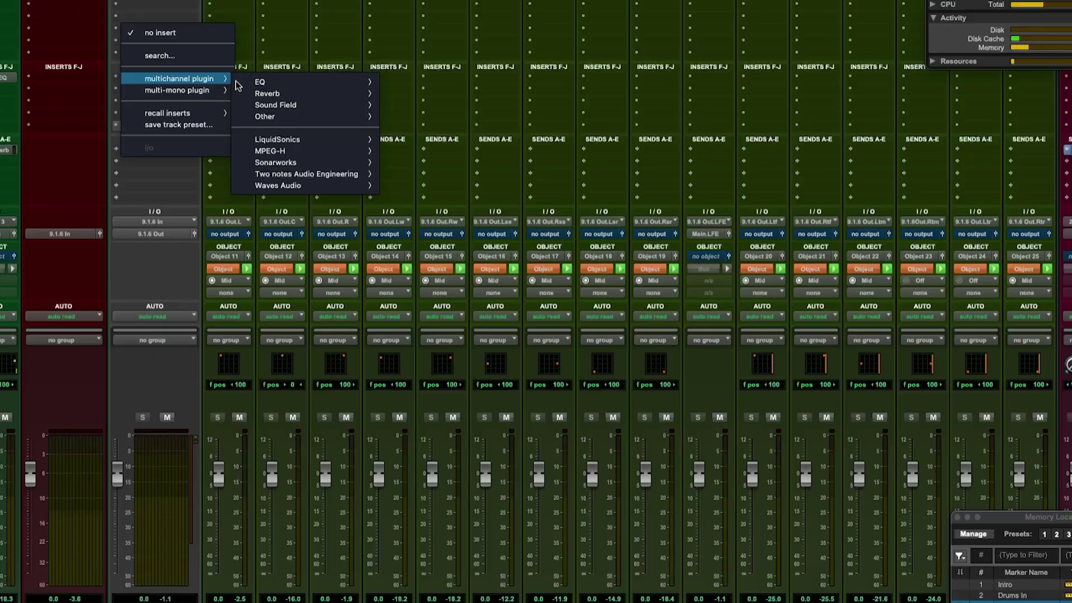
# - Add a new Immersive Wrapper (9.1.6) insert and load SSLComp(sc) found by searching 'SSL'
pyautogui.moveTo(296, 191)
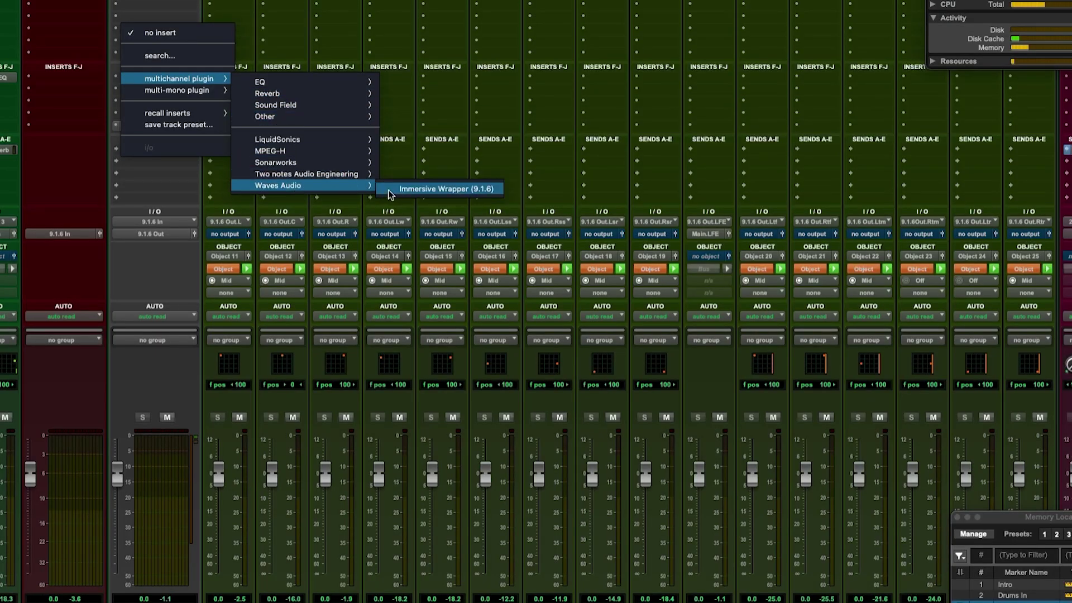
pyautogui.click(410, 190)
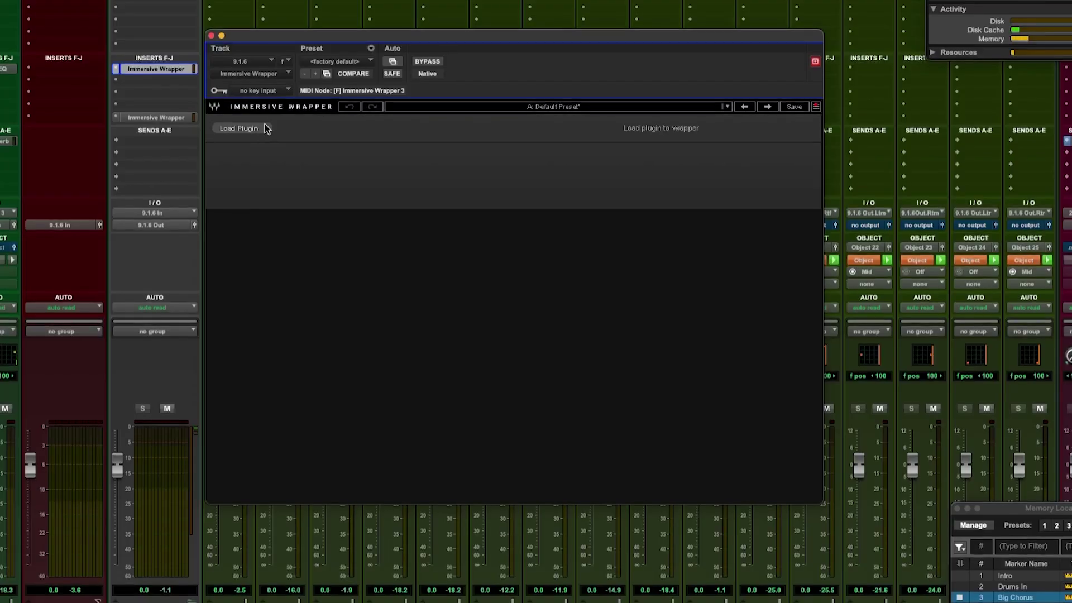
pyautogui.click(259, 127)
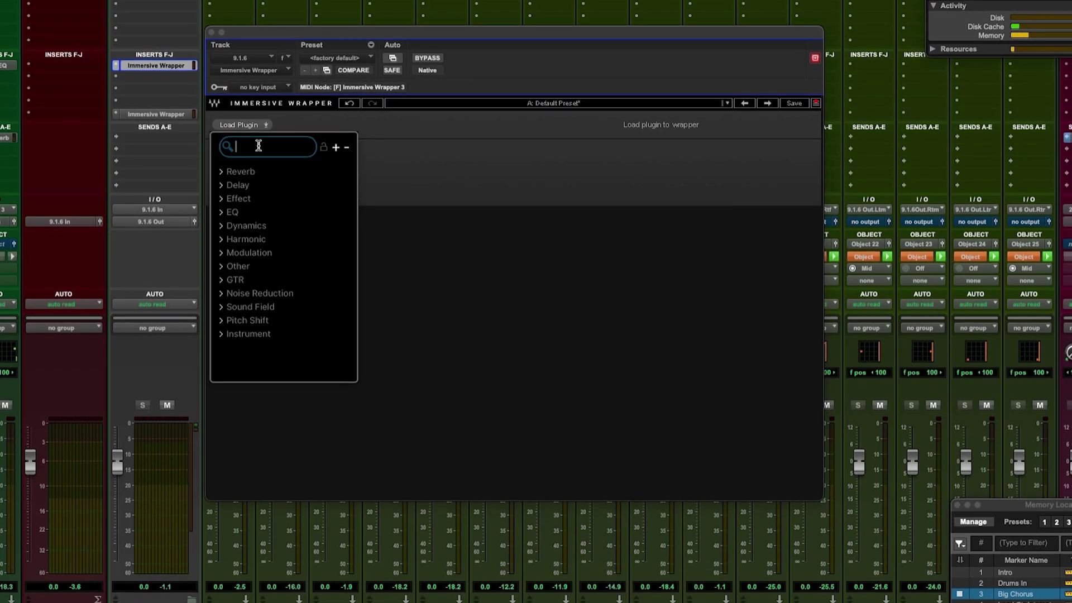
pyautogui.write('SSL')
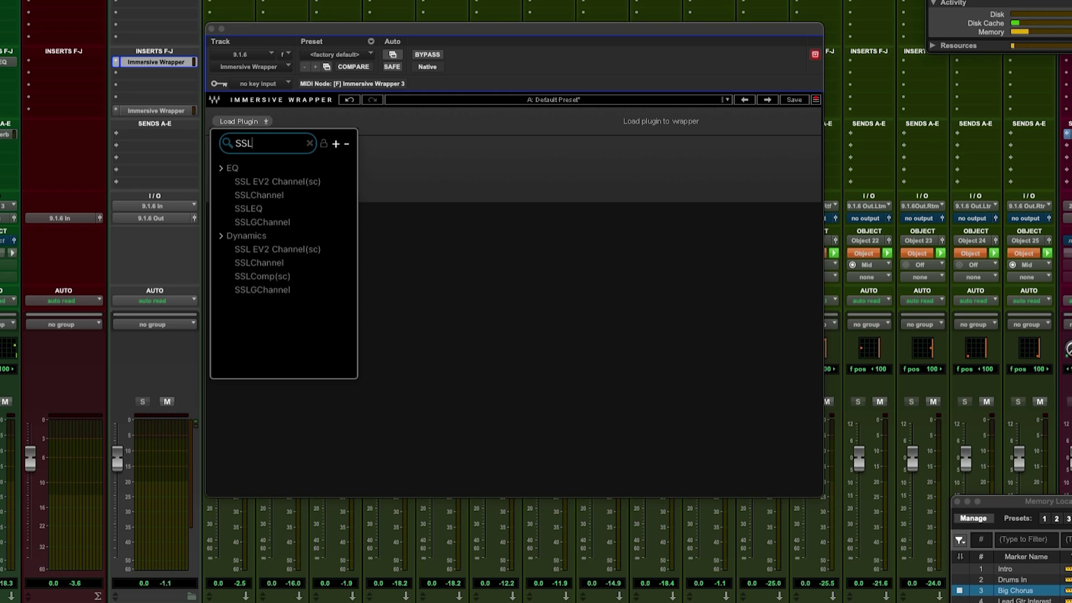
pyautogui.click(268, 275)
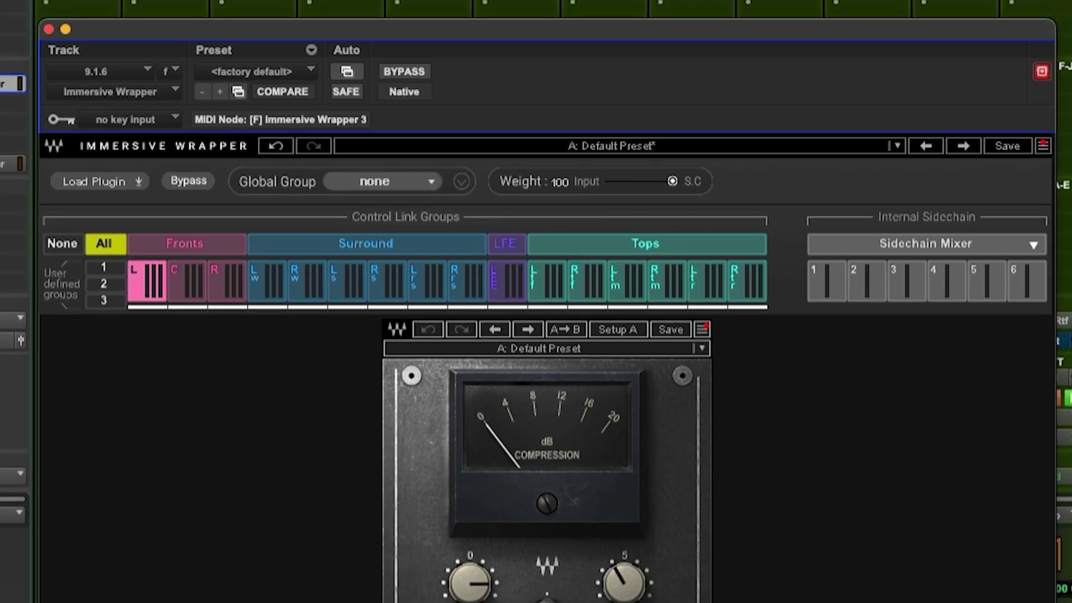
# - Browse the wrapper's Dynamics plugin category, then close the browser without loading anything
pyautogui.click(119, 182)
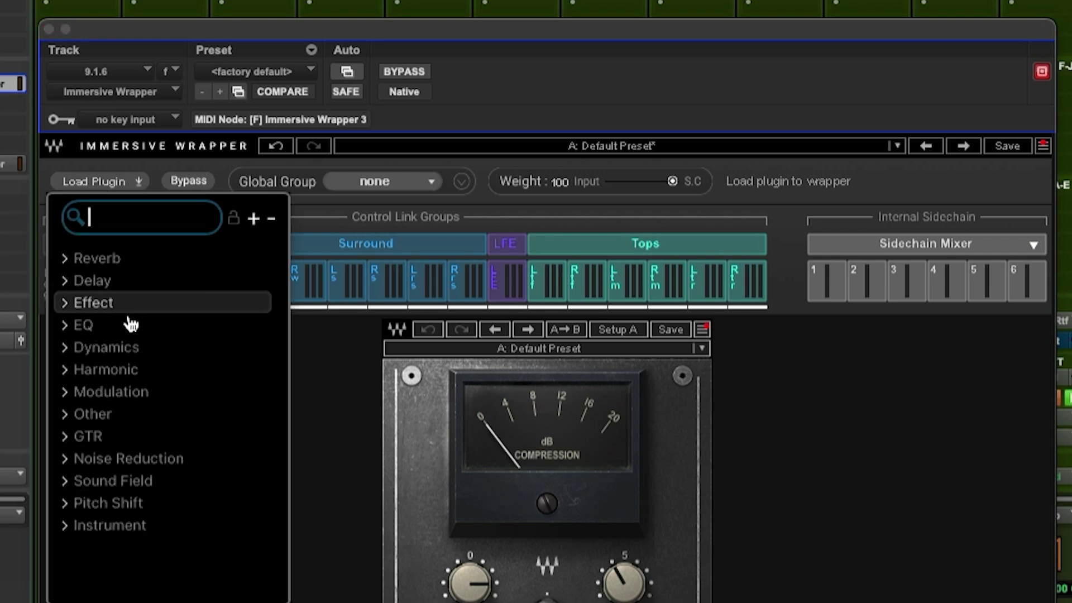
pyautogui.click(130, 347)
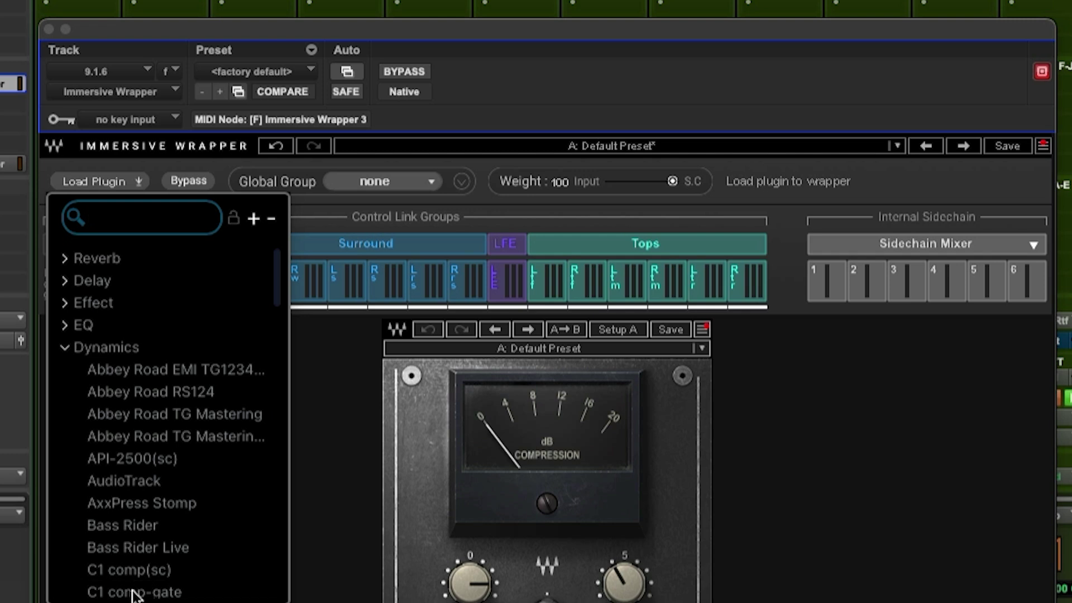
pyautogui.click(342, 399)
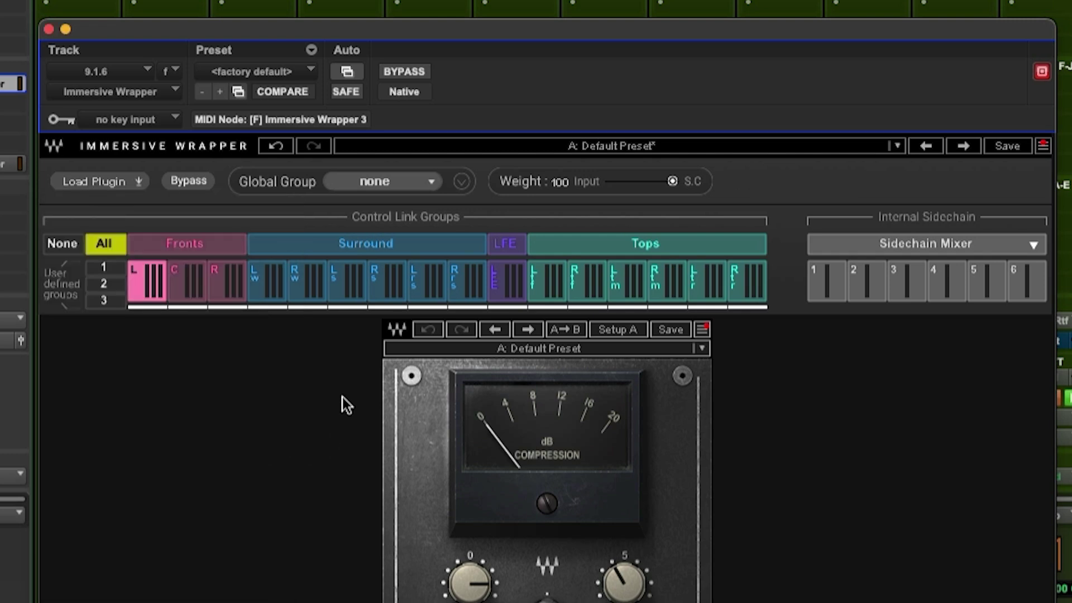
# - Try the Fronts, Surround, LFE and Tops link groups, then toggle linking off and back to All
pyautogui.click(165, 245)
pyautogui.click(302, 244)
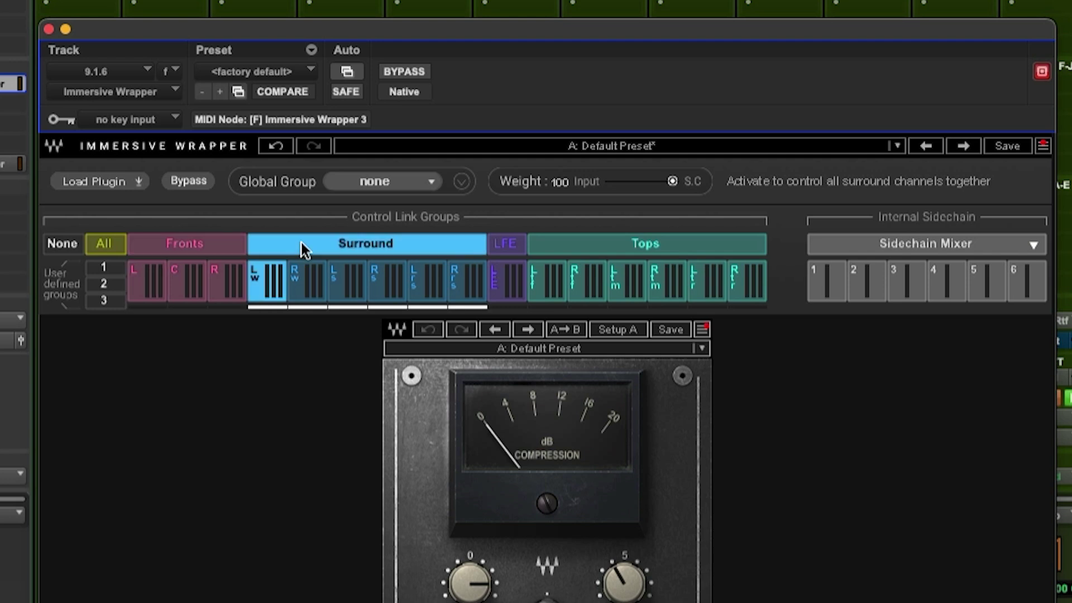
pyautogui.click(507, 245)
pyautogui.click(587, 244)
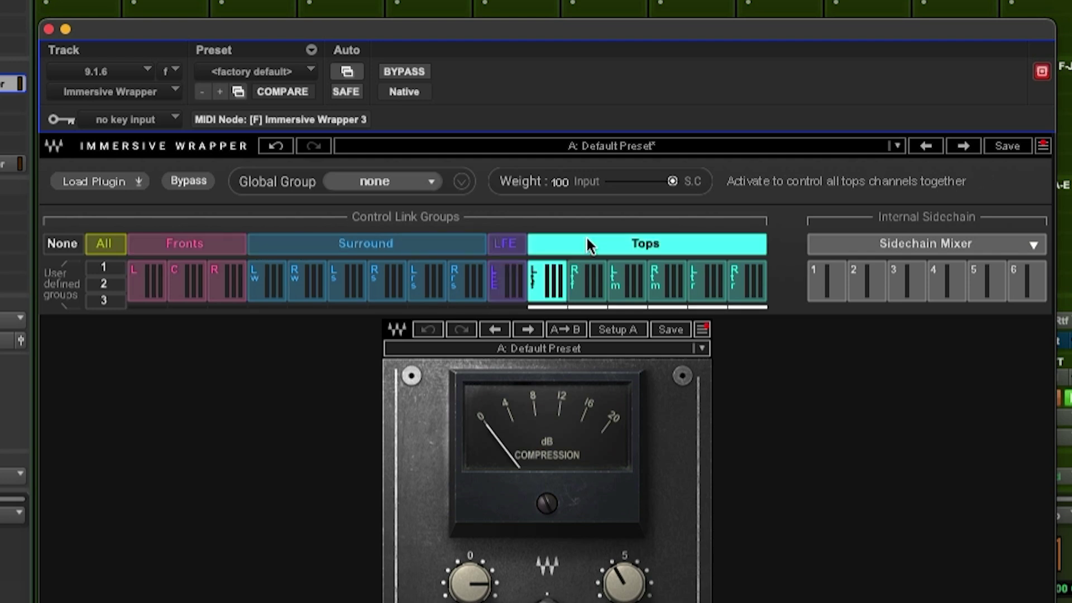
pyautogui.click(105, 247)
pyautogui.click(63, 243)
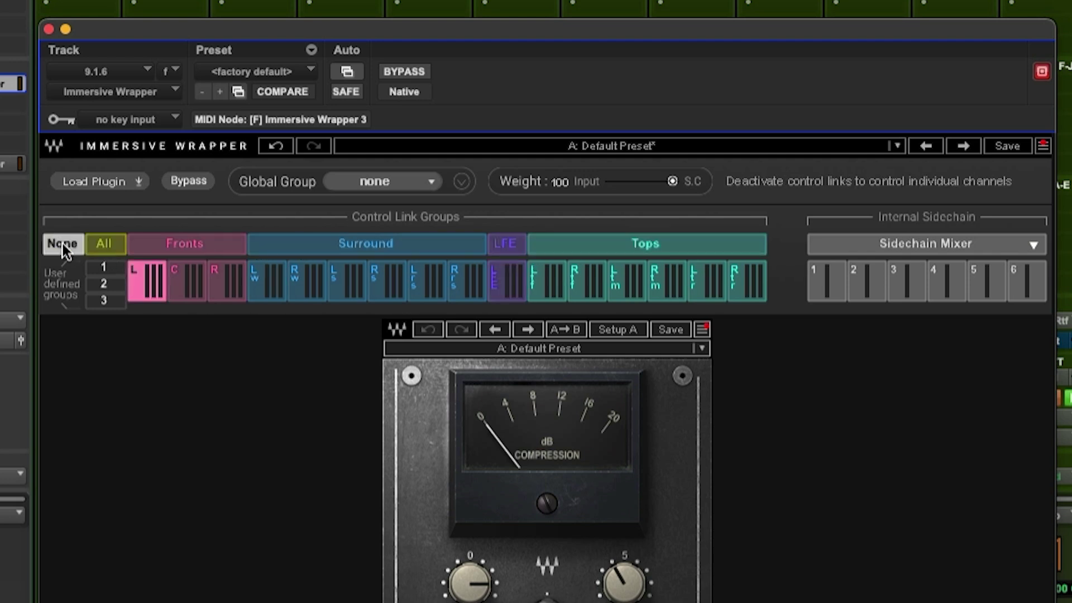
pyautogui.click(105, 246)
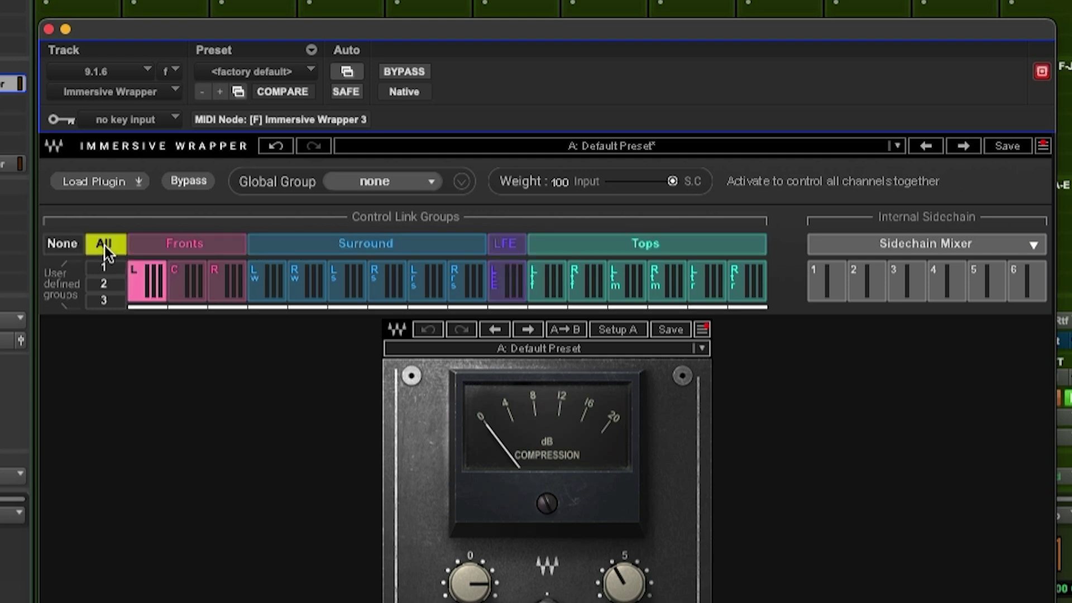
# - Define the Fronts, Surround, LFE and Tops control link groups
pyautogui.click(168, 243)
pyautogui.click(275, 241)
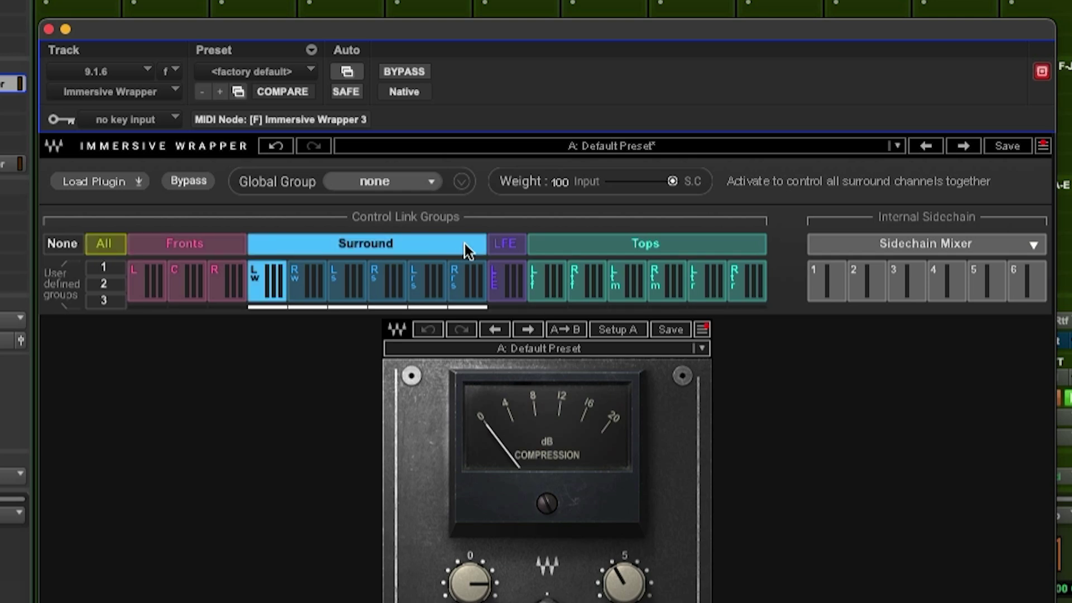
pyautogui.click(502, 246)
pyautogui.click(597, 249)
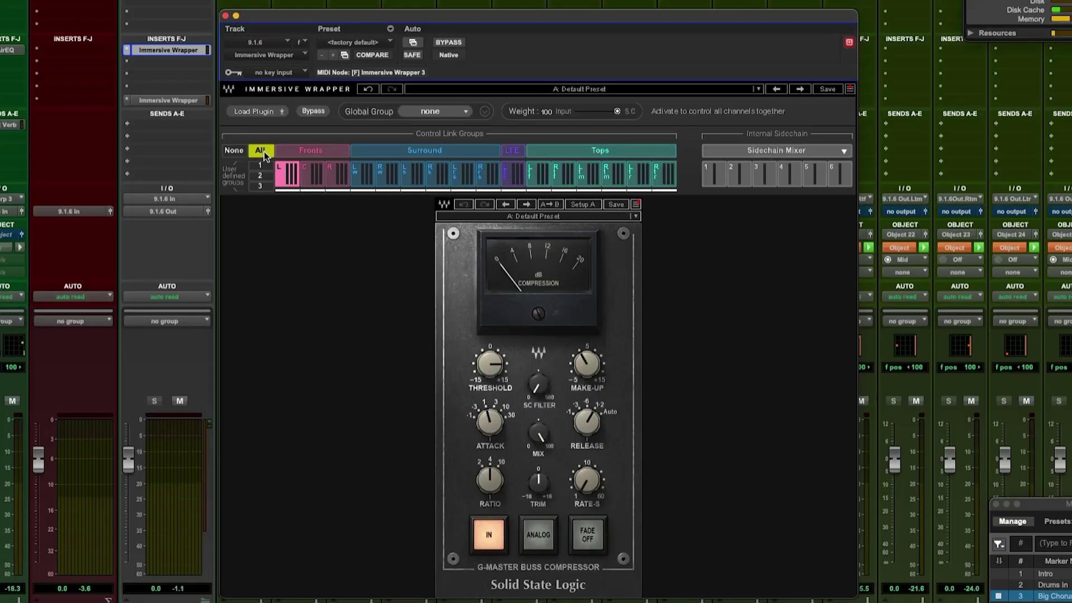
# - Add the channel strips to user-defined link group 1 and start playback
pyautogui.click(513, 151)
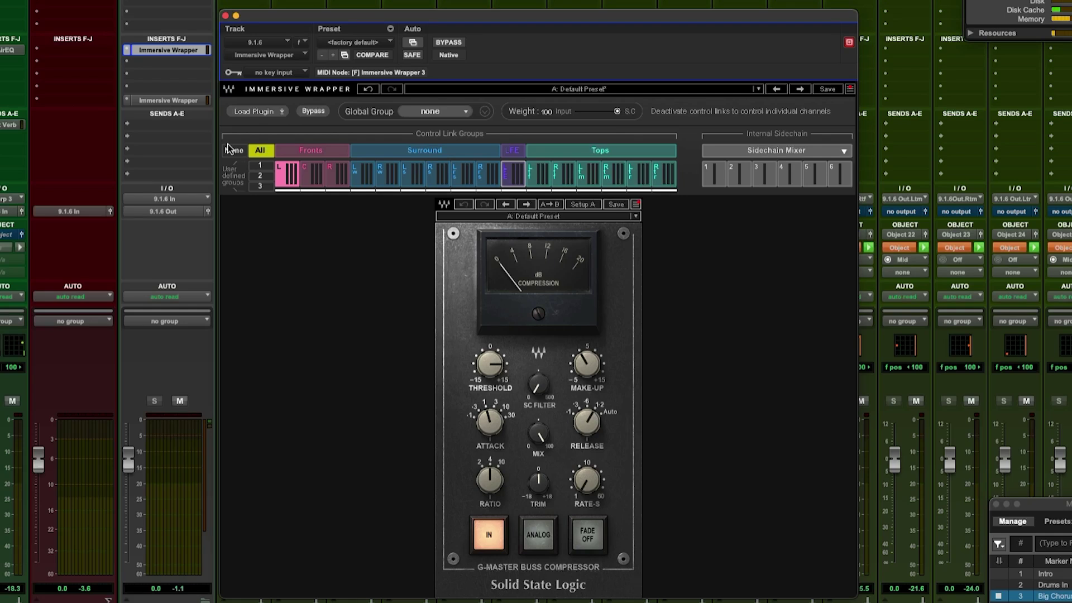
pyautogui.click(259, 166)
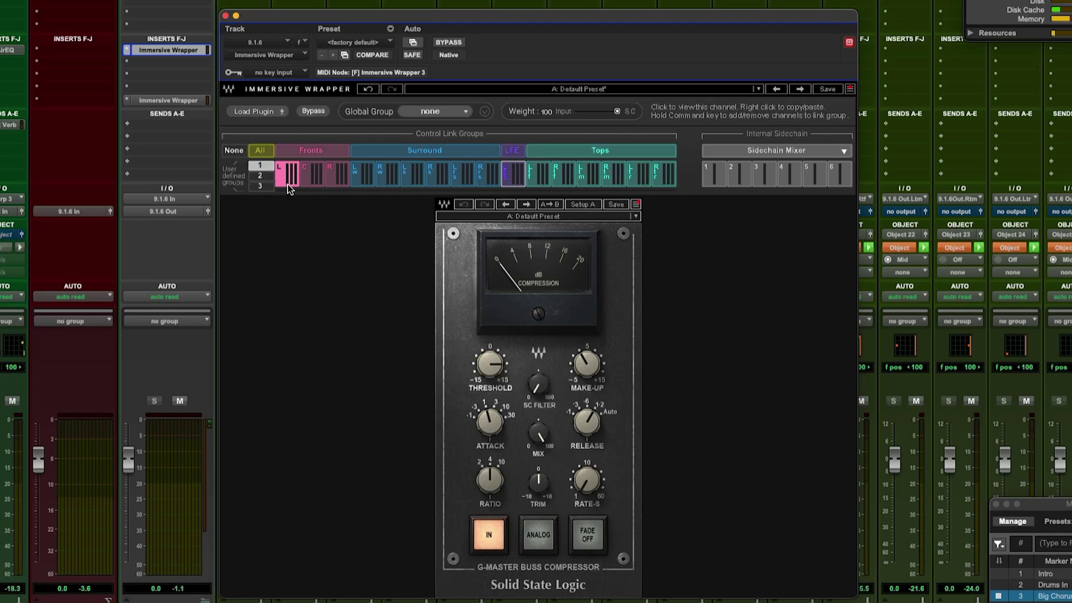
pyautogui.moveTo(287, 184); pyautogui.dragTo(400, 179)
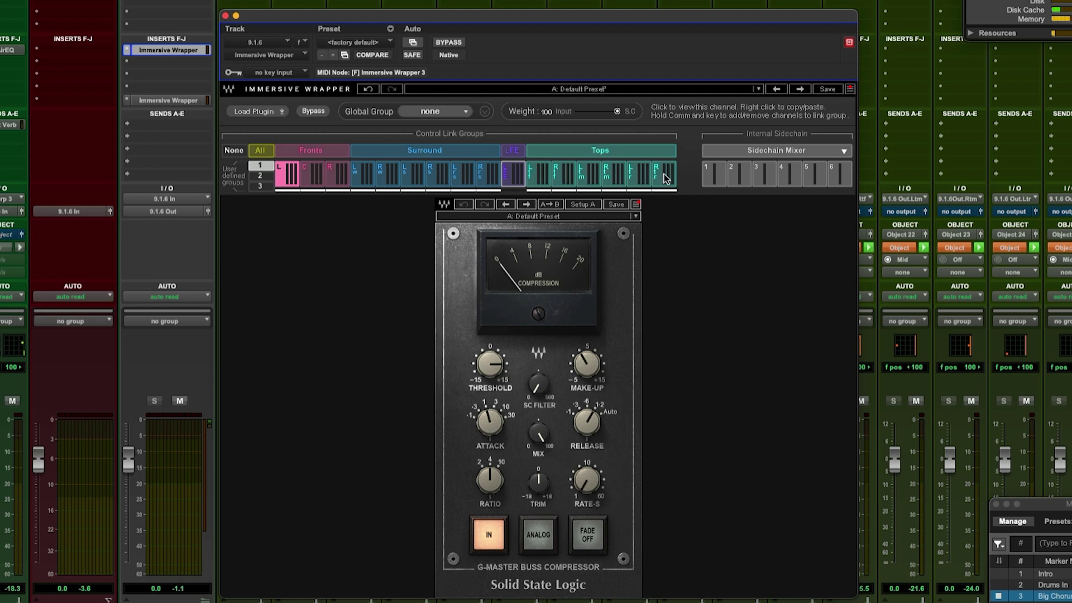
pyautogui.press('space')
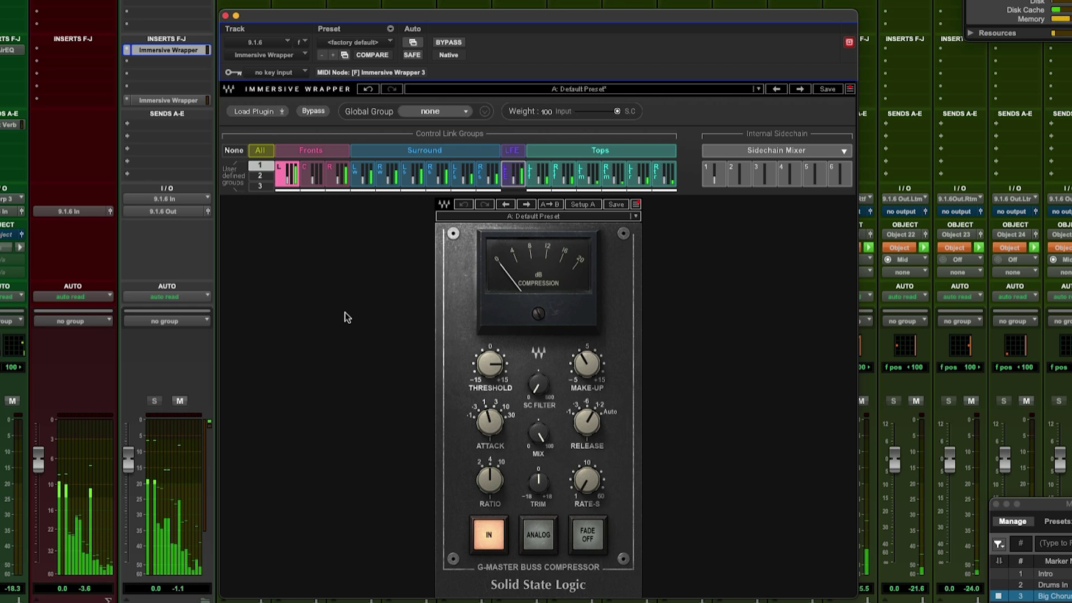
# - Lower the SSL threshold to about -7.3 dB, adjust release, and set attack to 3 ms
pyautogui.moveTo(501, 366); pyautogui.dragTo(501, 361)
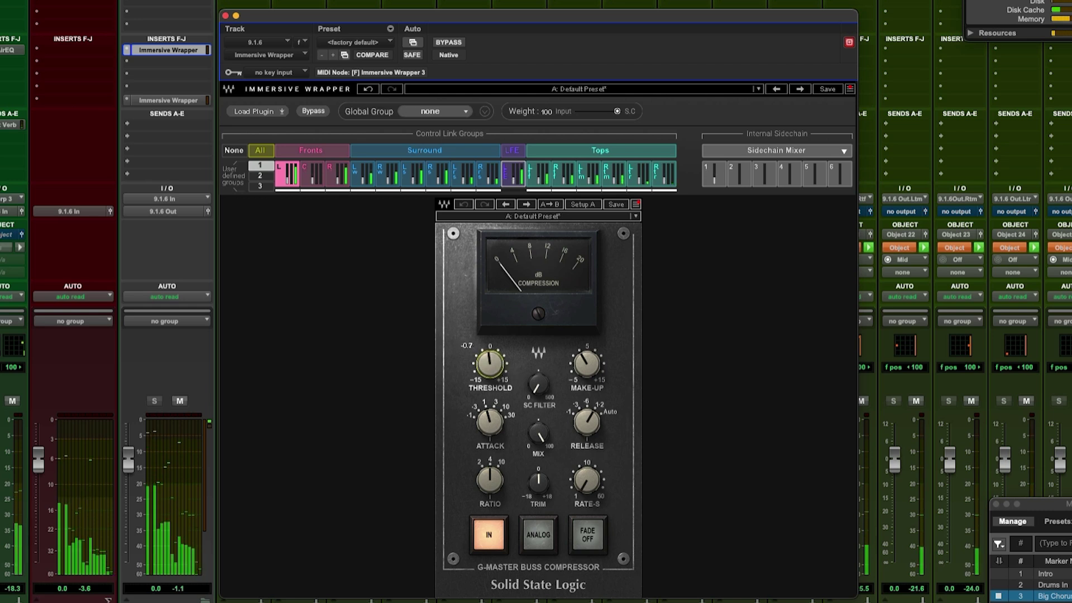
pyautogui.moveTo(501, 362); pyautogui.dragTo(501, 367)
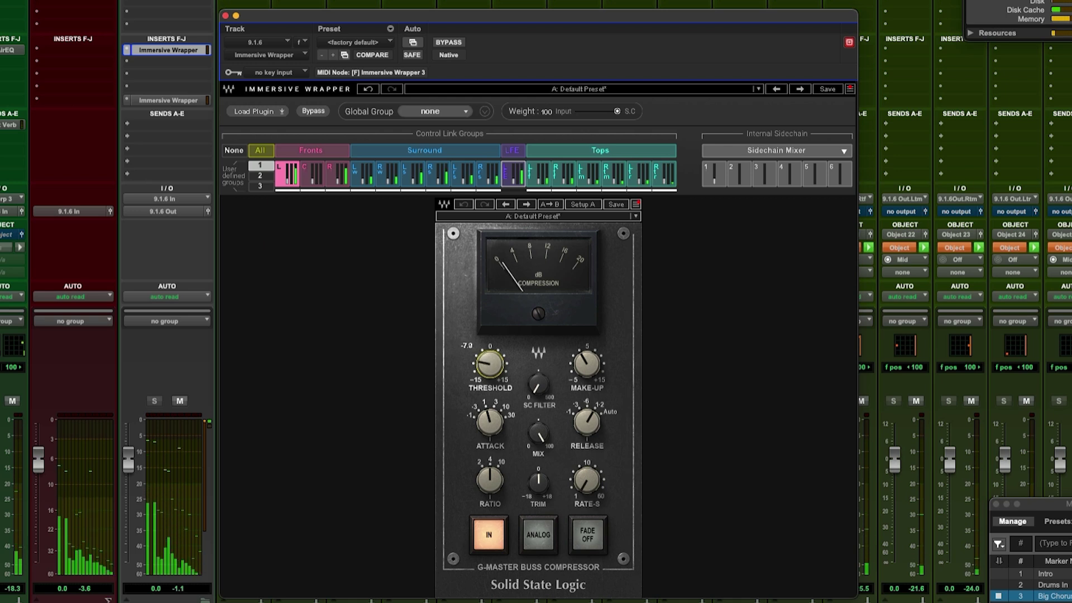
pyautogui.moveTo(501, 368); pyautogui.dragTo(501, 367)
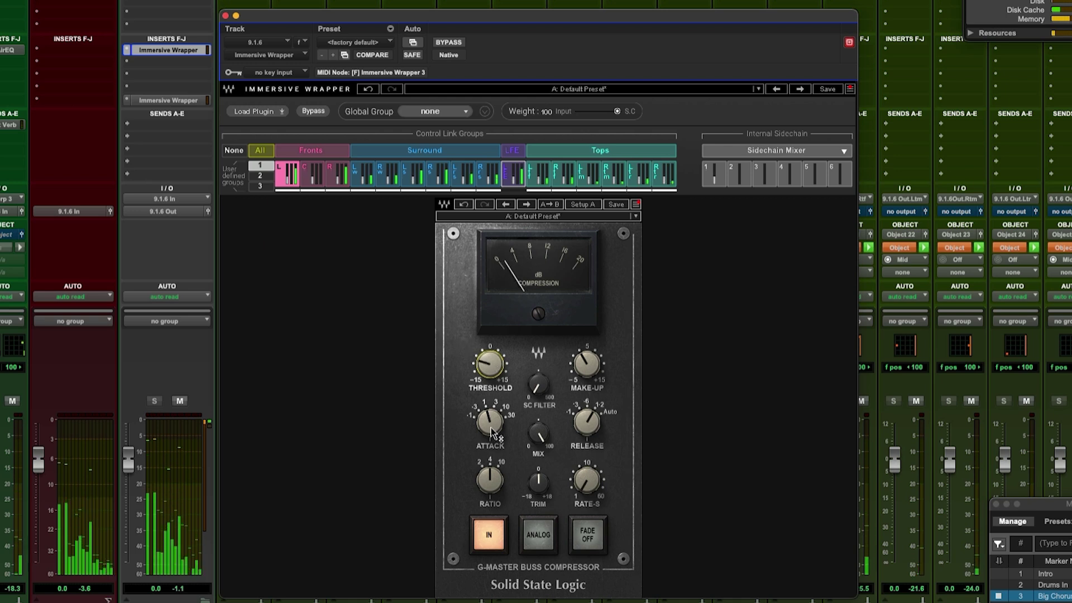
pyautogui.moveTo(587, 423); pyautogui.dragTo(586, 421)
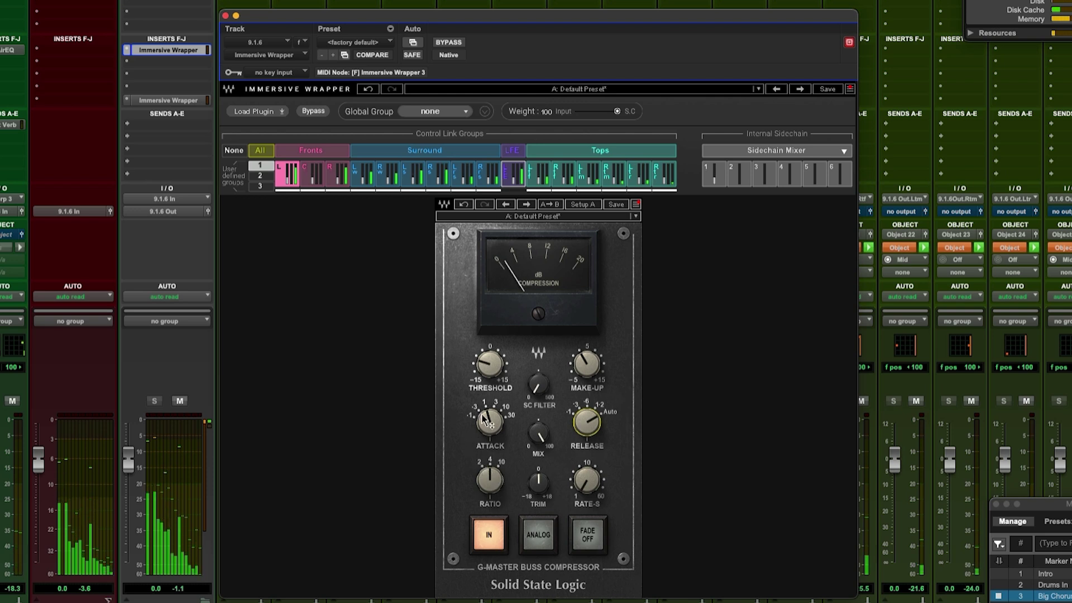
pyautogui.moveTo(487, 419); pyautogui.dragTo(489, 419)
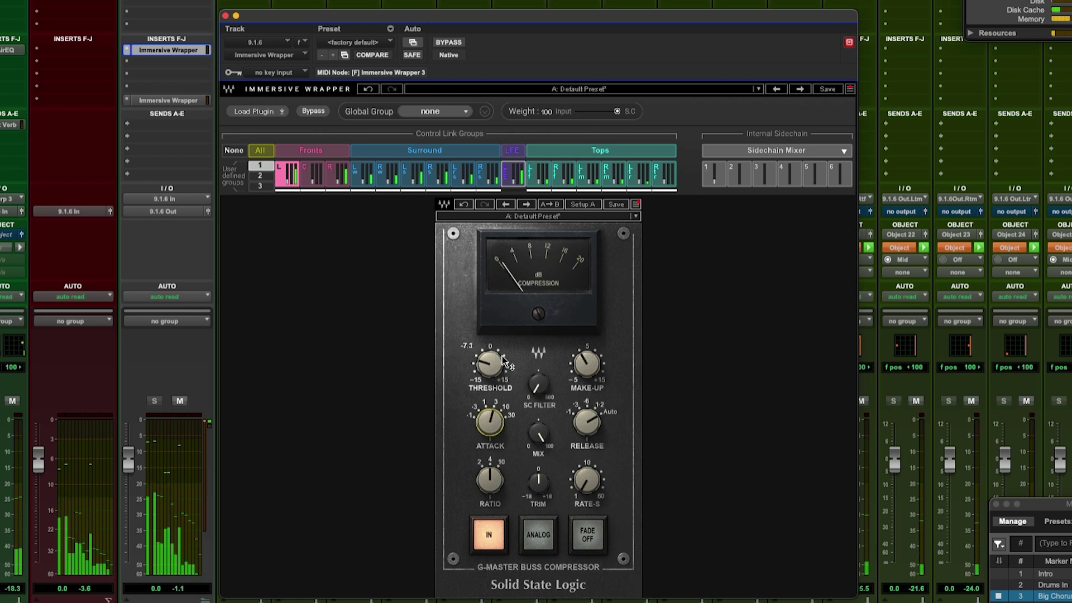
pyautogui.click(451, 43)
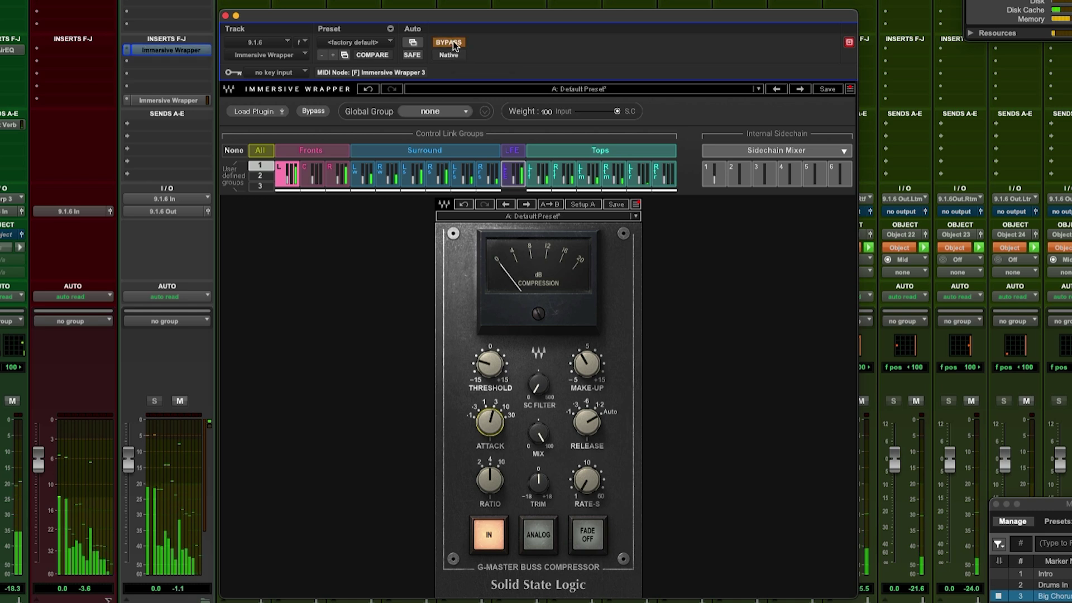
pyautogui.click(453, 44)
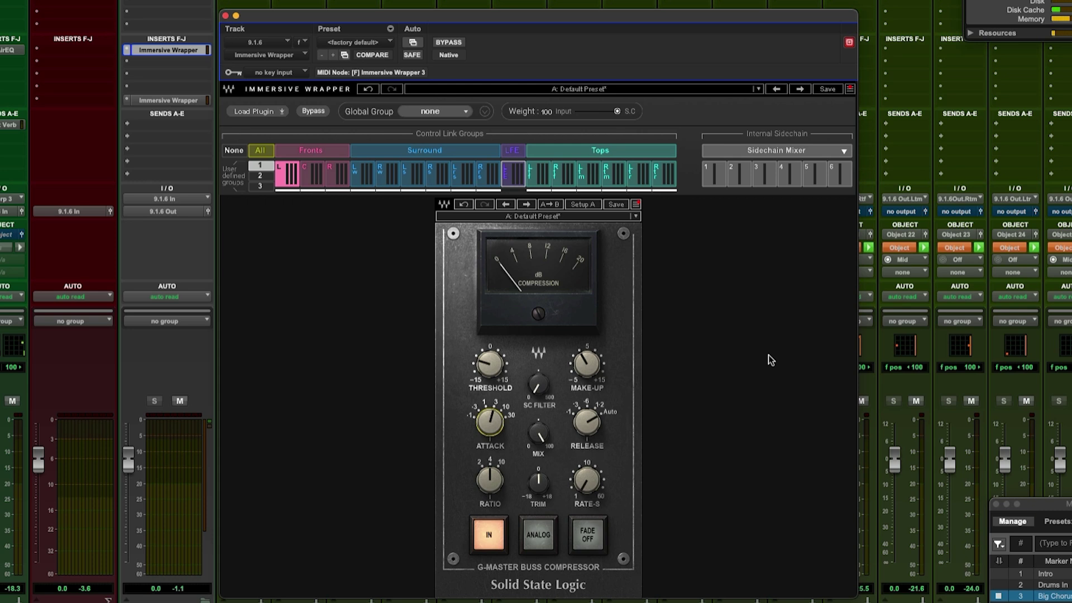
# - Open the wrapper's Internal Sidechain mixer panel
pyautogui.click(761, 152)
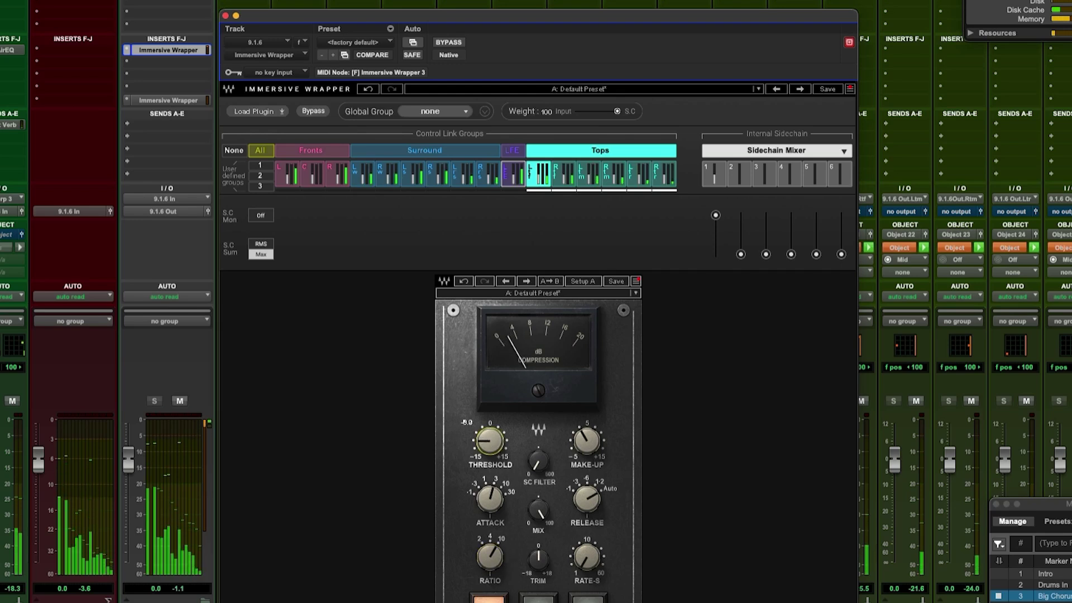
pyautogui.moveTo(586, 441)
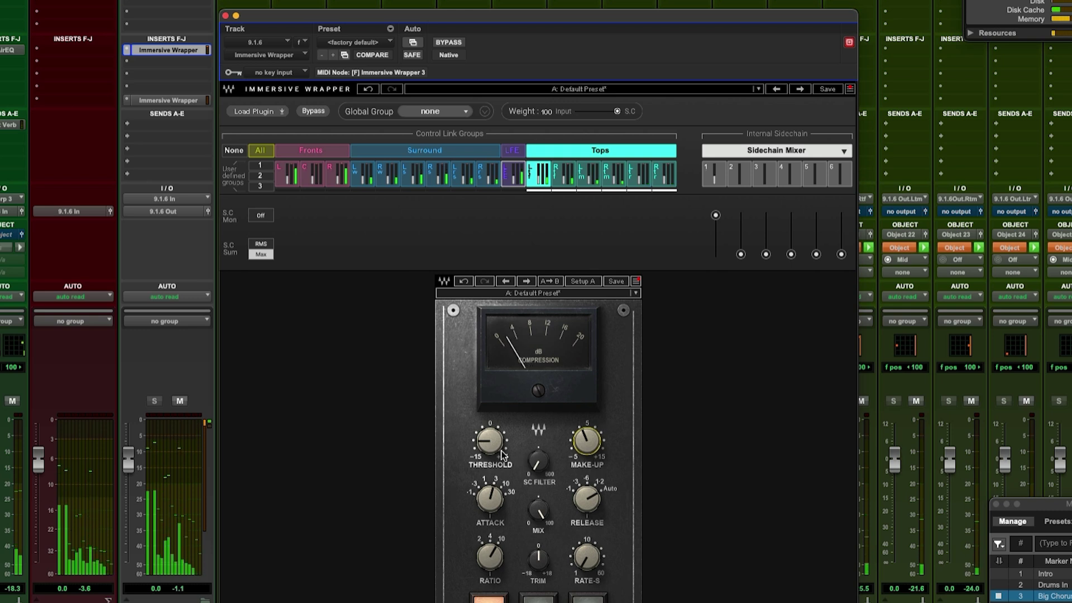
pyautogui.click(328, 152)
pyautogui.click(409, 152)
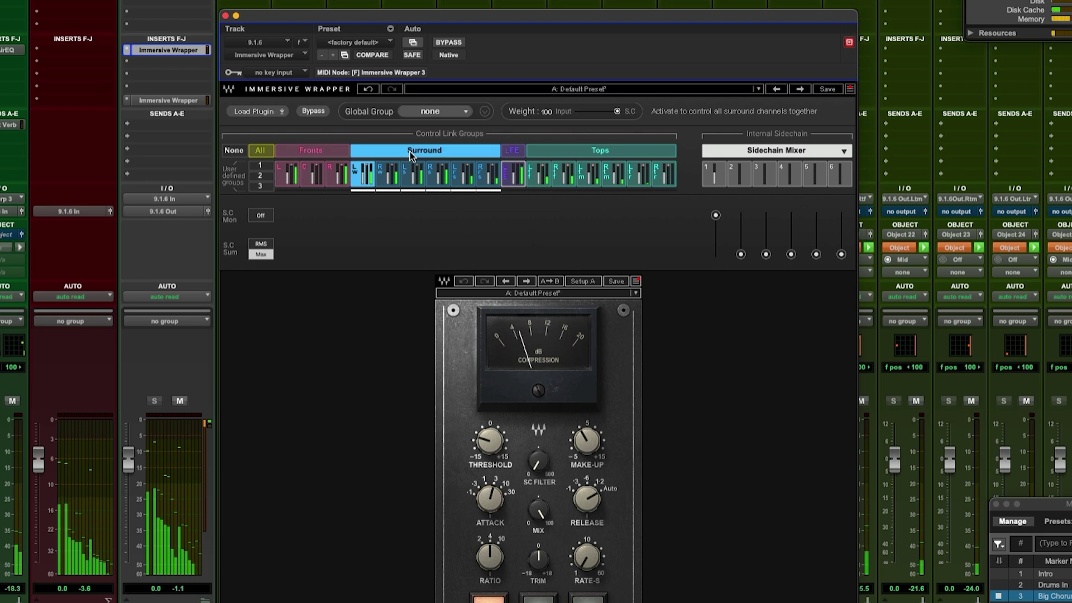
pyautogui.click(564, 151)
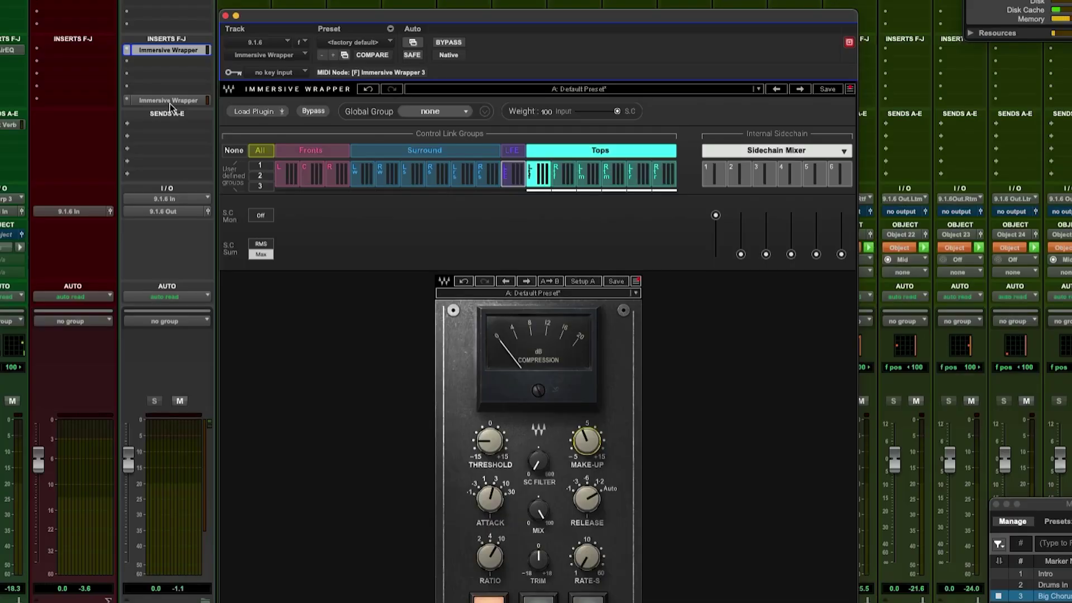
pyautogui.click(170, 101)
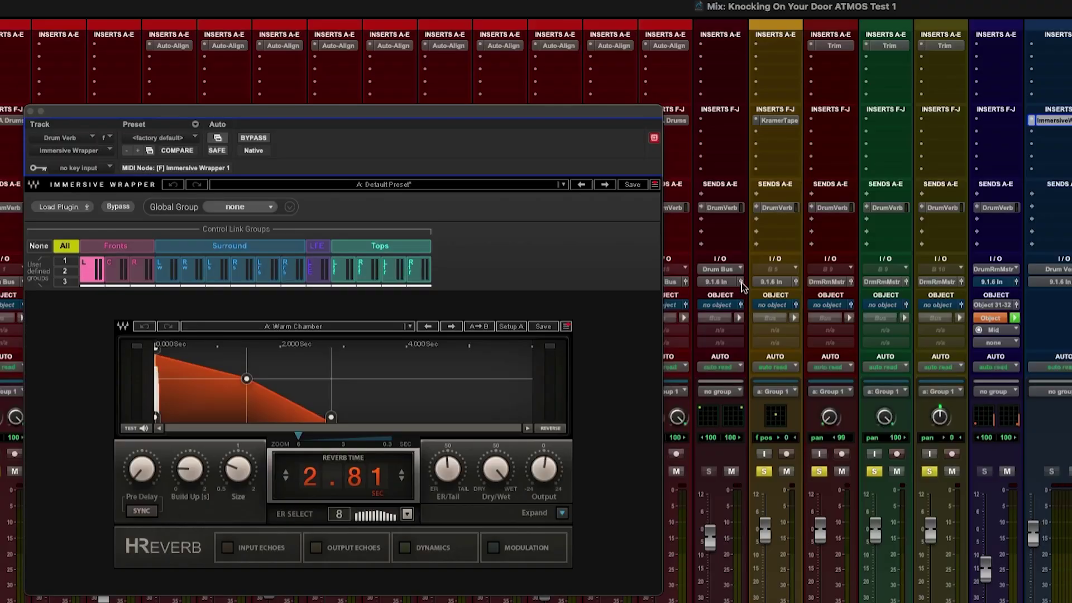
pyautogui.click(741, 282)
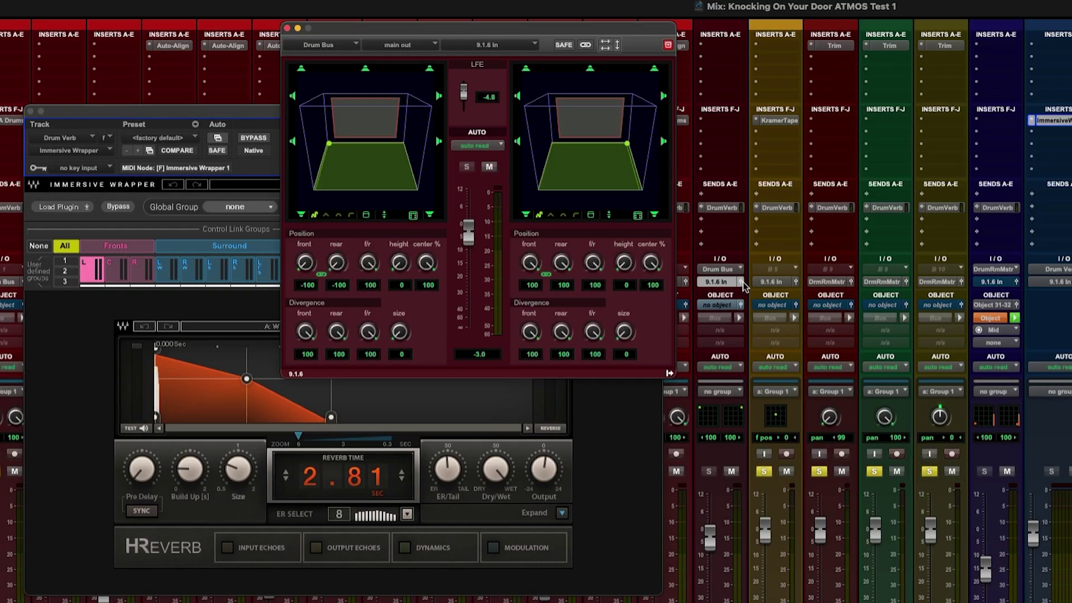
# - Show the 9.1.6 output panners of DrmMONORm10 and then Drum Room Mstr
pyautogui.click(796, 284)
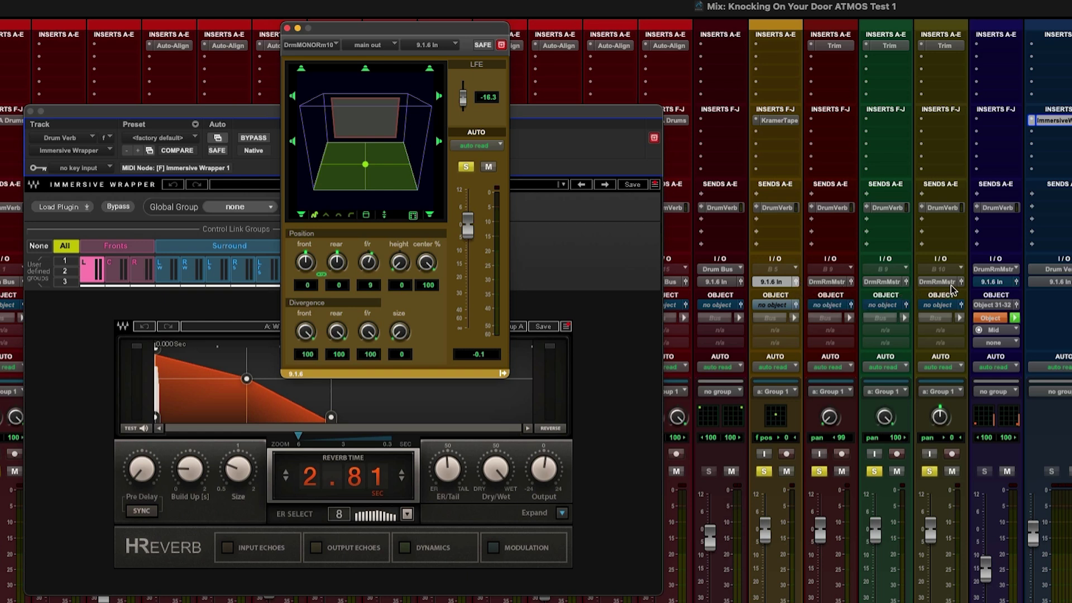
pyautogui.click(1016, 283)
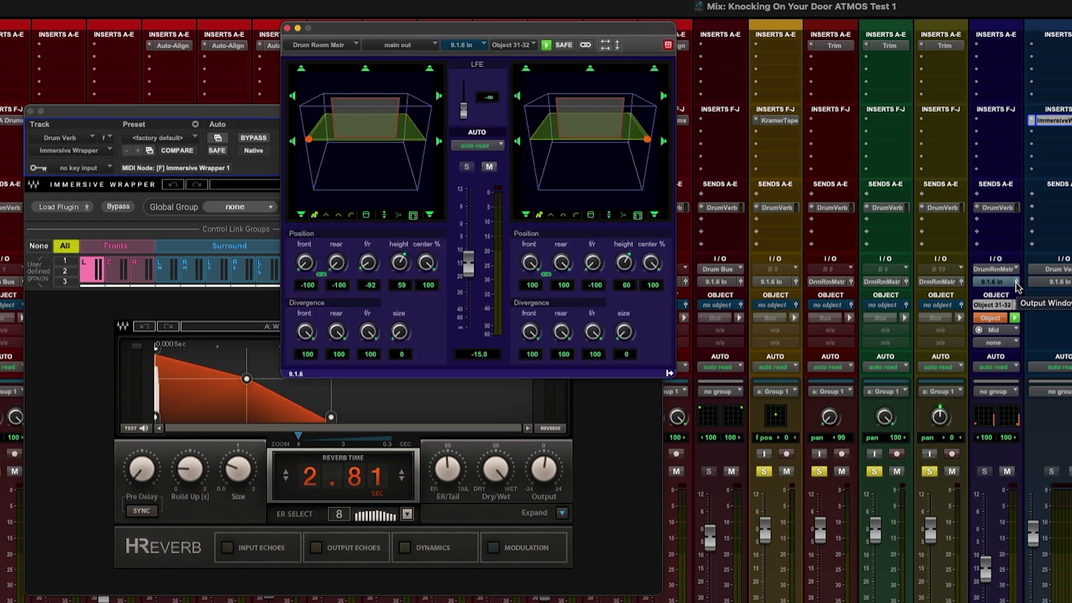